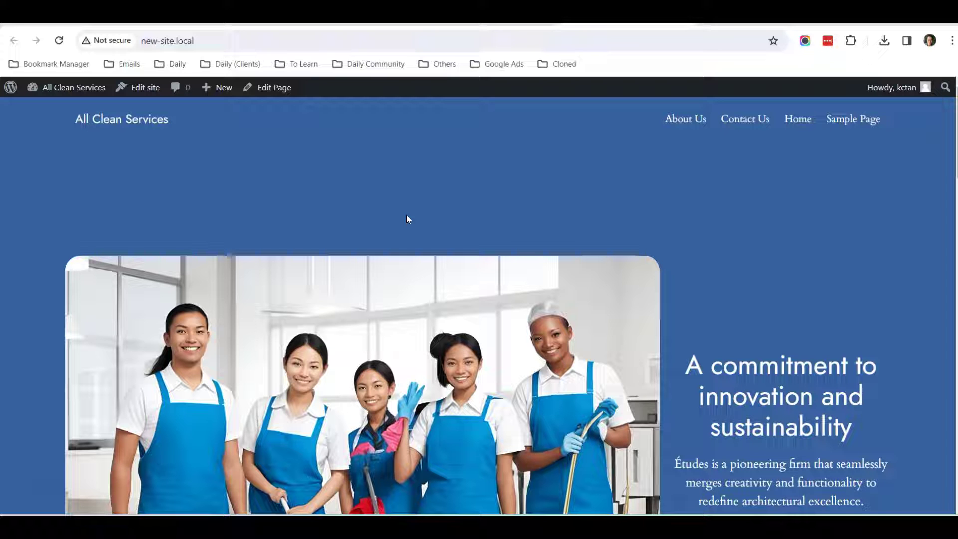
Open the Site Editor from the Dashboard's Appearance > Editor menu.
scroll(713, 235, down, 8)
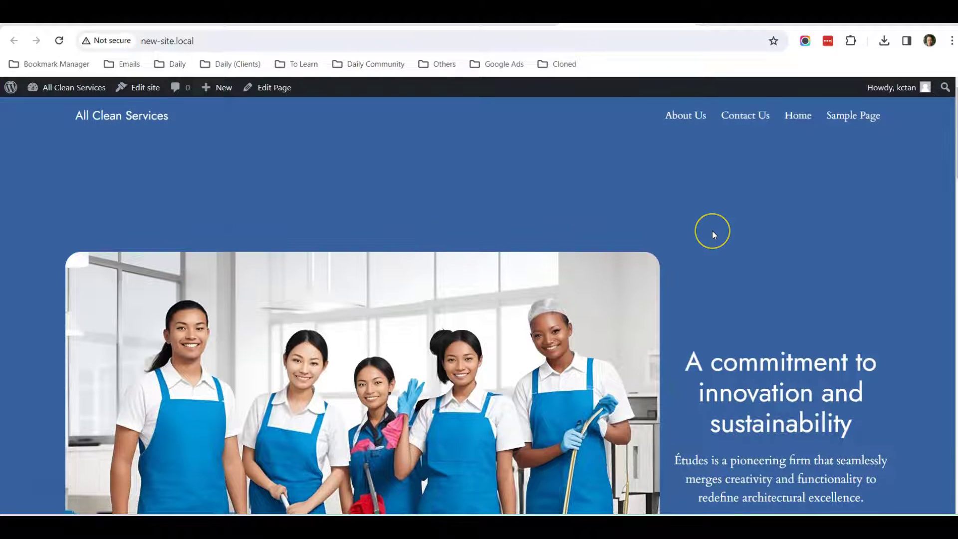
scroll(713, 235, down, 18)
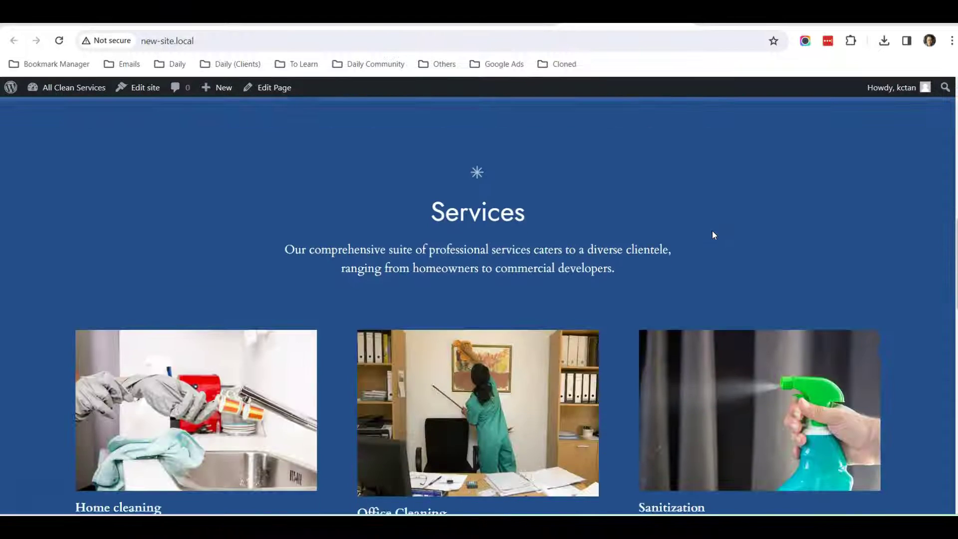
scroll(713, 235, down, 4)
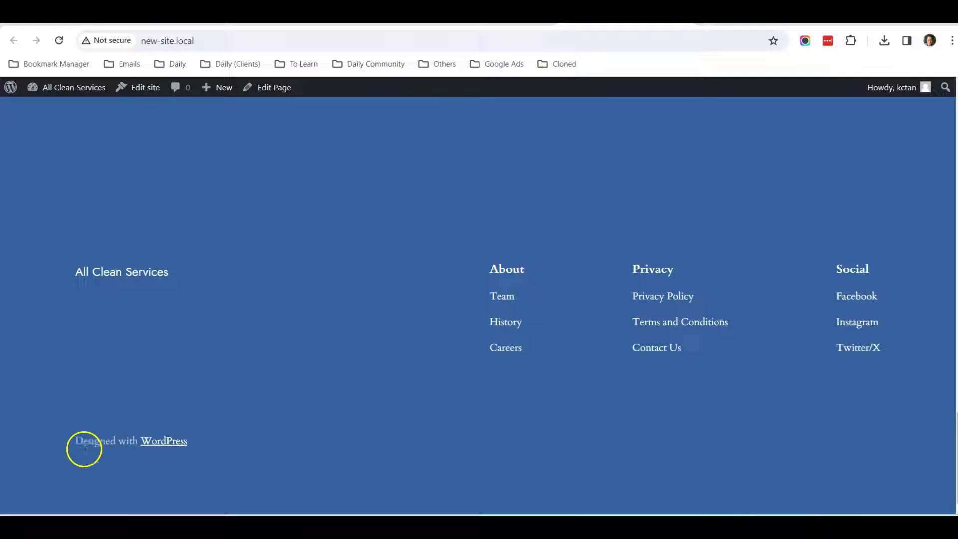
scroll(368, 369, up, 1)
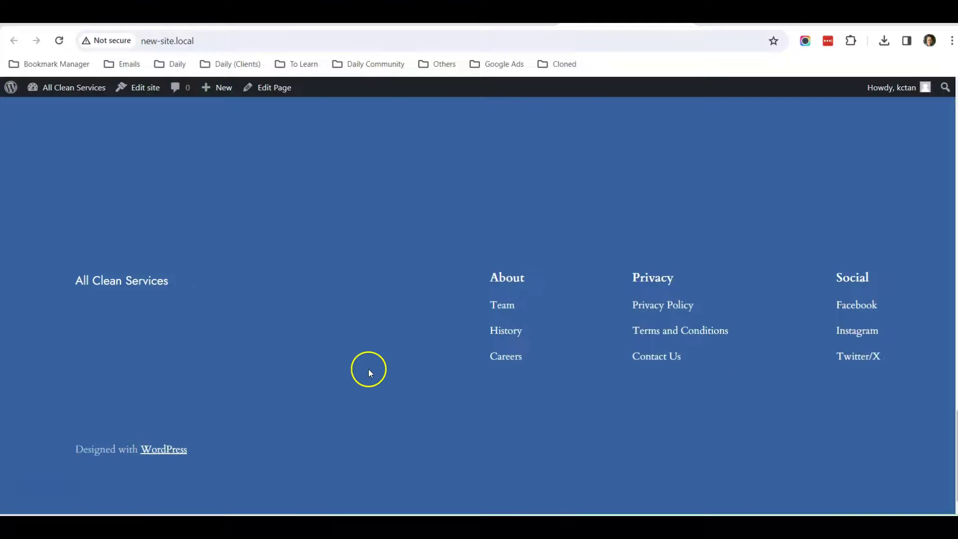
scroll(368, 369, up, 20)
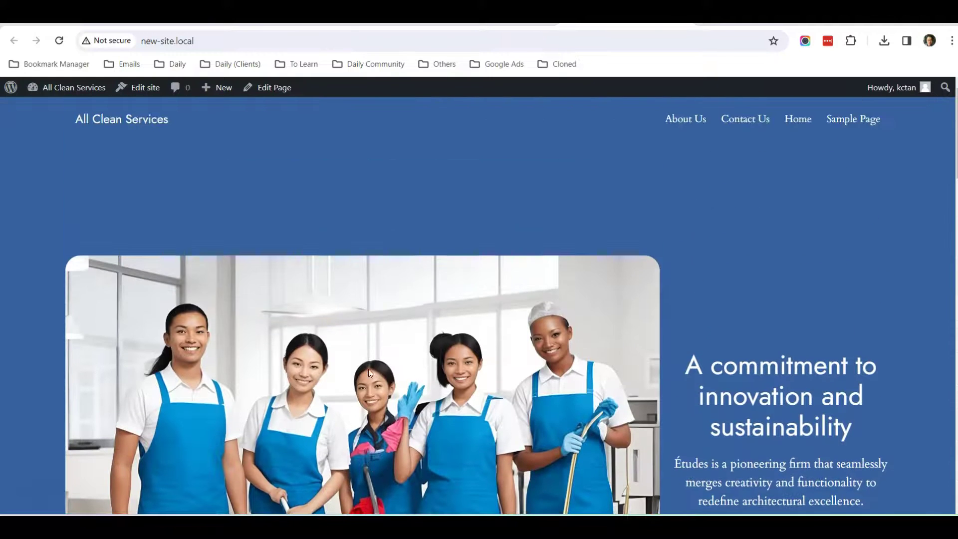
click(520, 257)
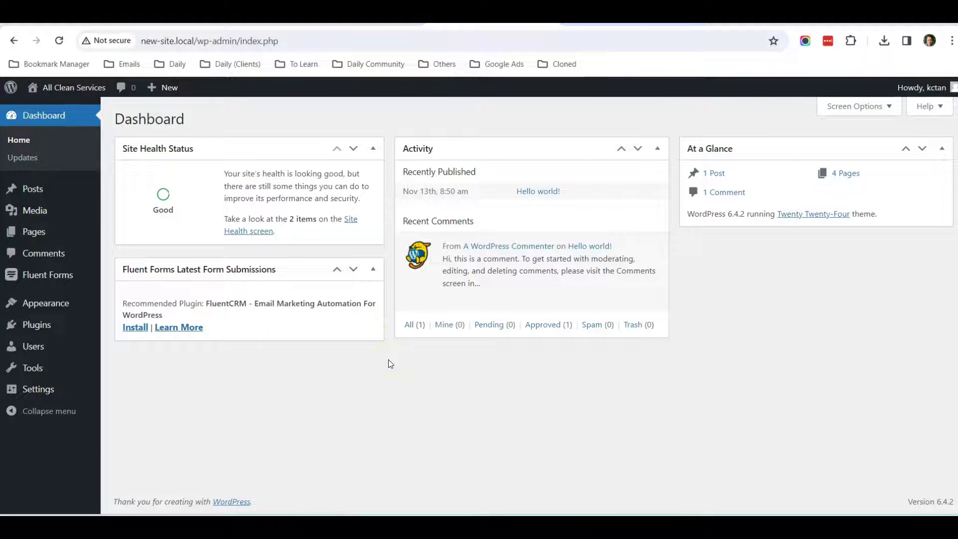
mouse_move(79, 307)
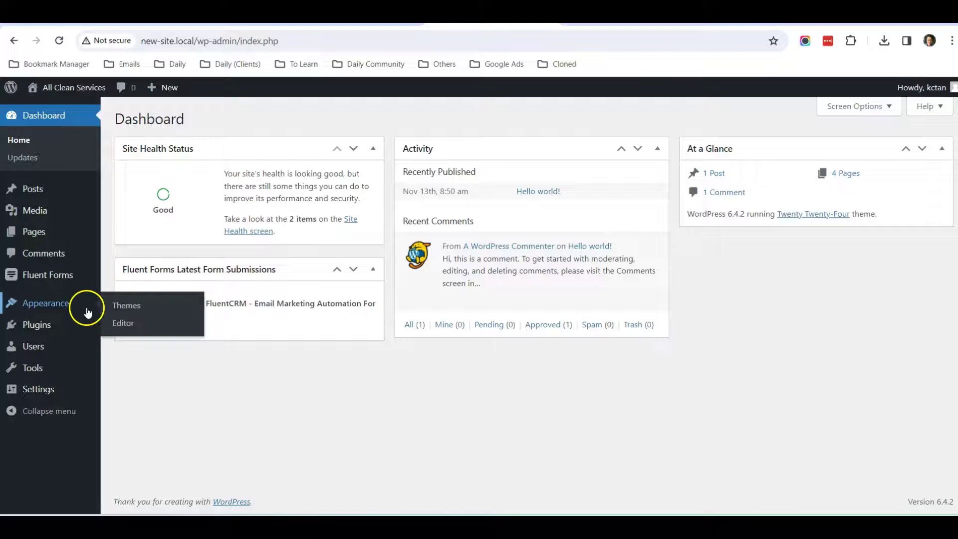
click(131, 325)
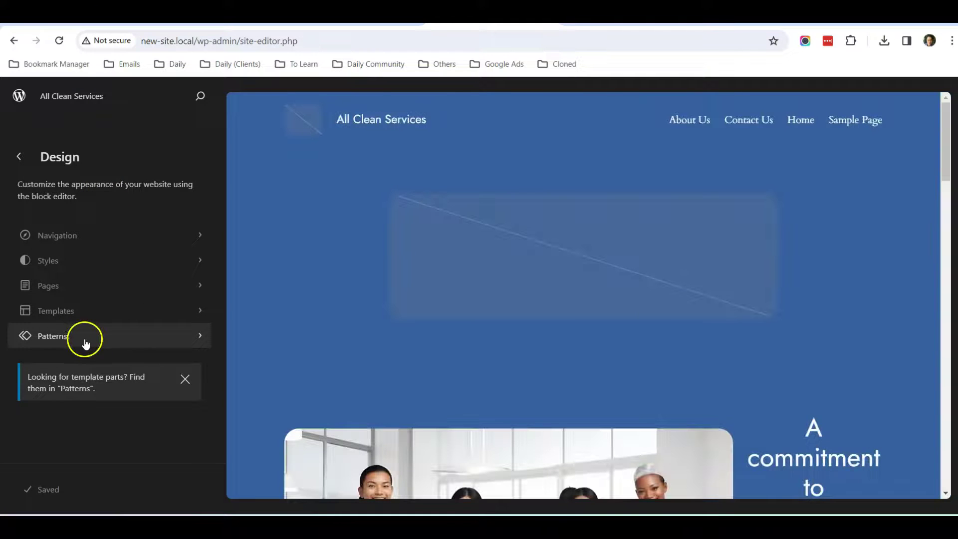
Open the Footer template part from the Patterns Template Parts list for editing.
click(85, 342)
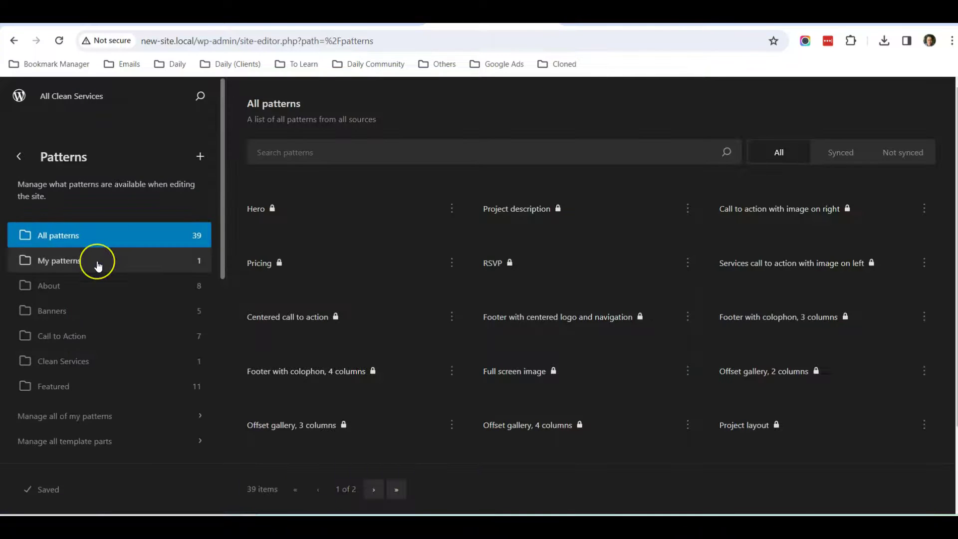
scroll(98, 265, down, 6)
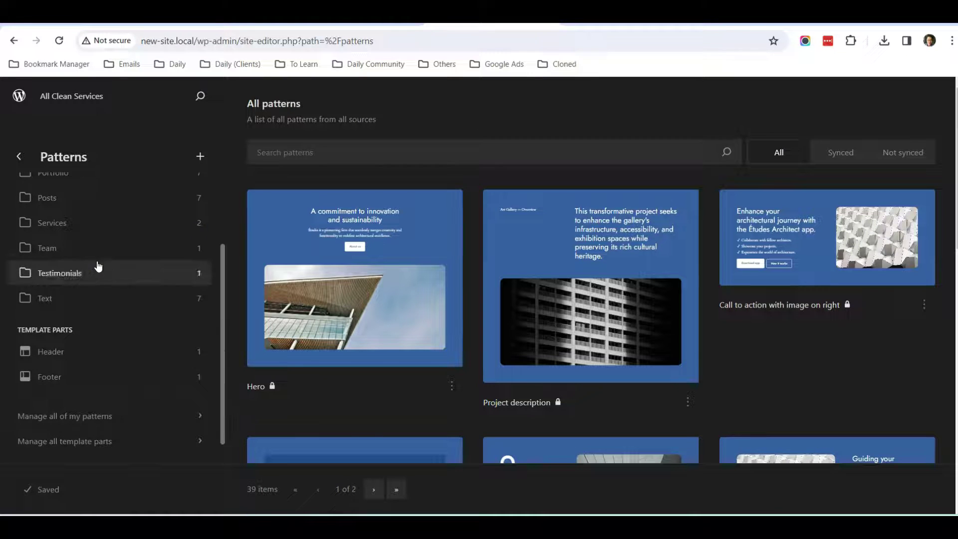
scroll(99, 265, down, 1)
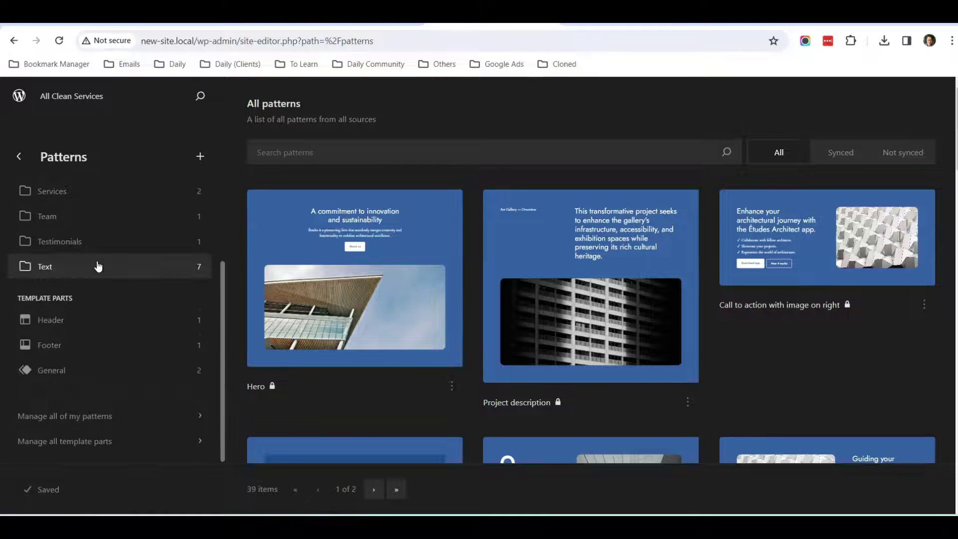
click(83, 345)
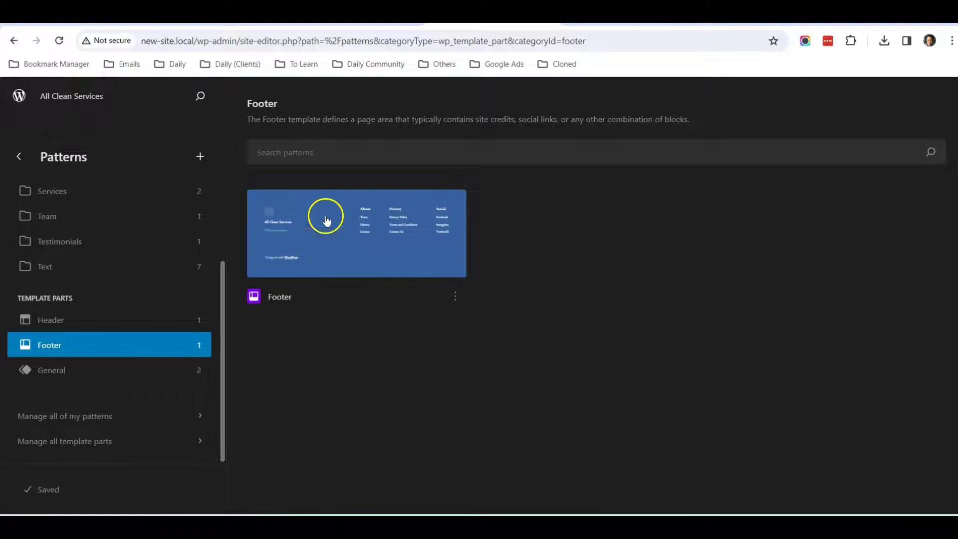
click(344, 246)
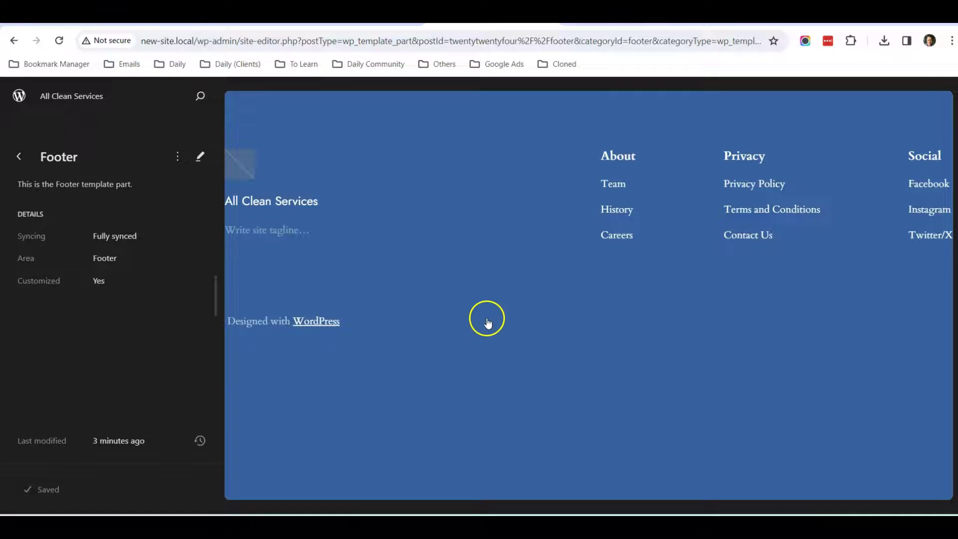
click(420, 321)
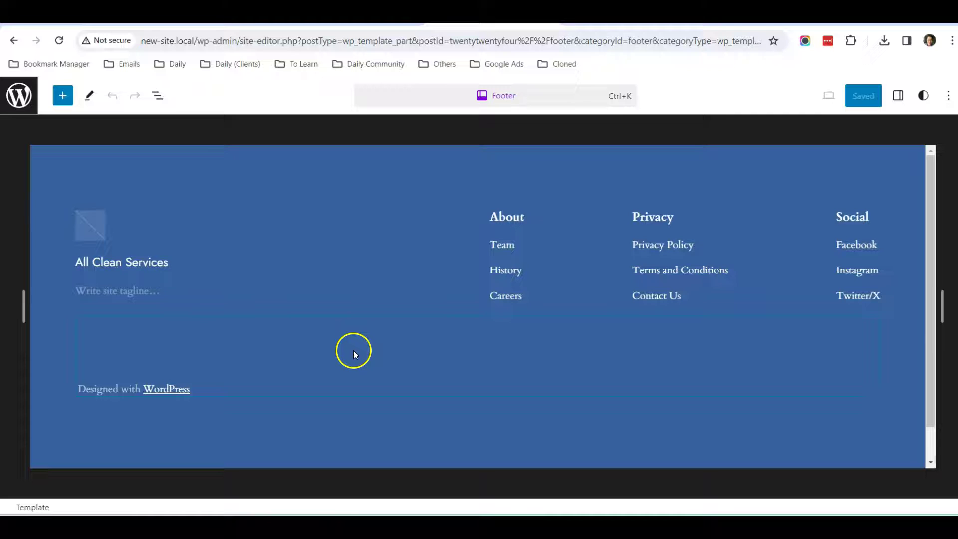
In List View, expand Group > Group and select the 'Designed with WordPress' paragraph.
click(159, 101)
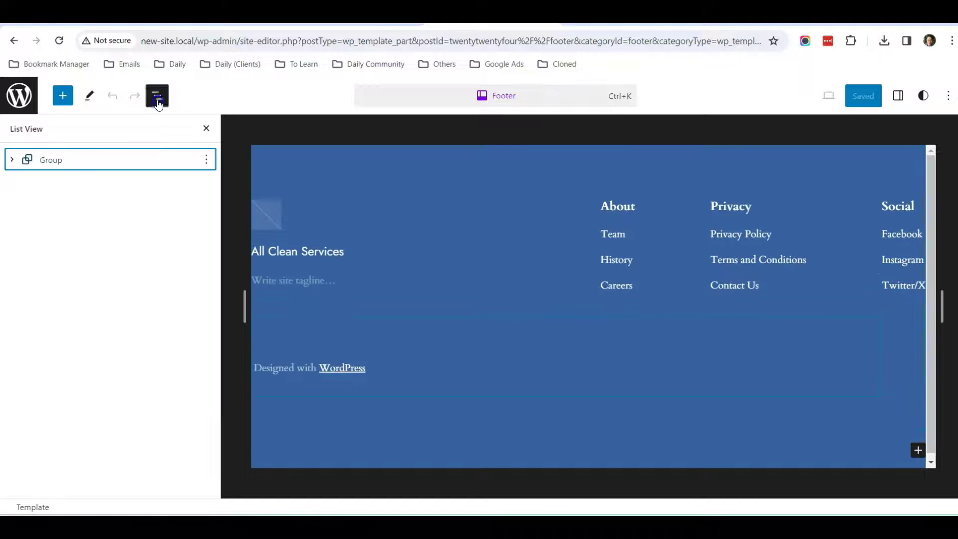
click(30, 161)
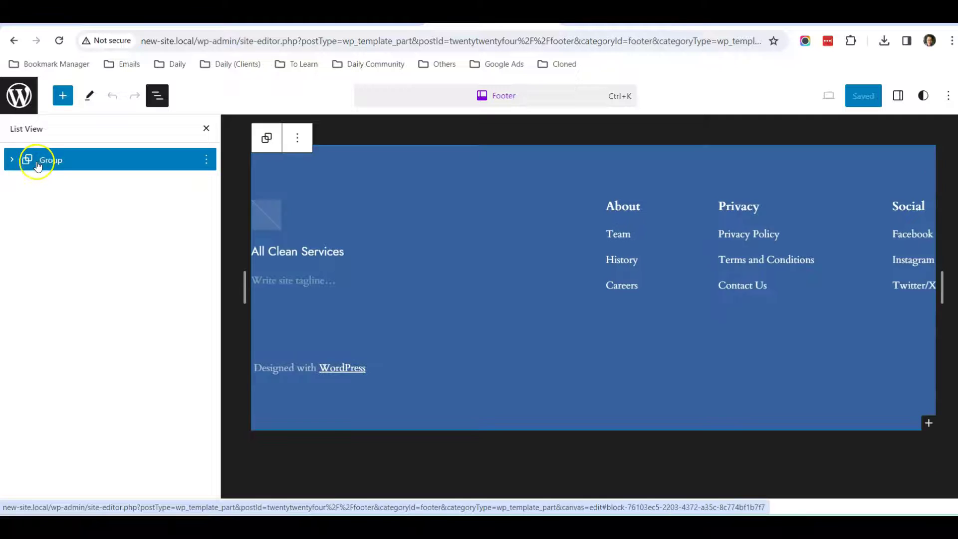
click(13, 161)
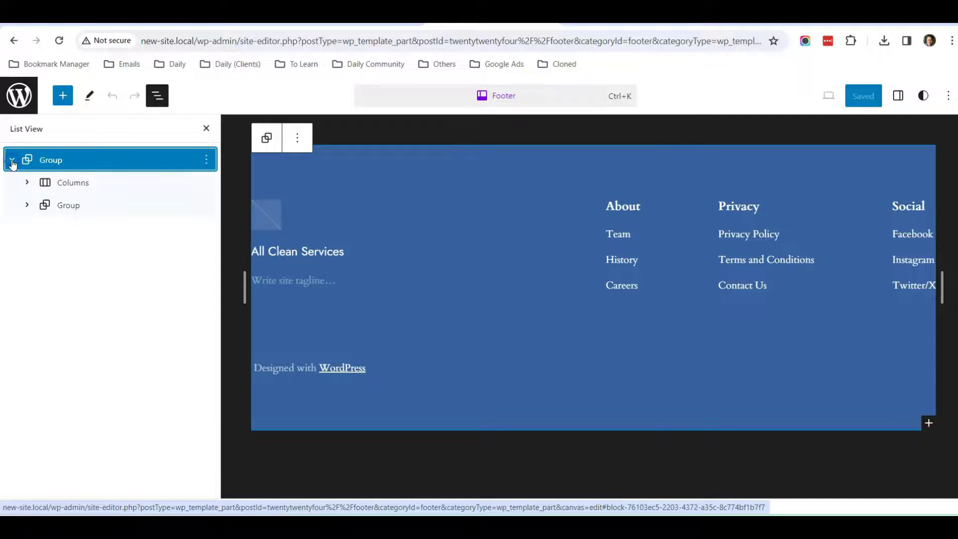
click(73, 190)
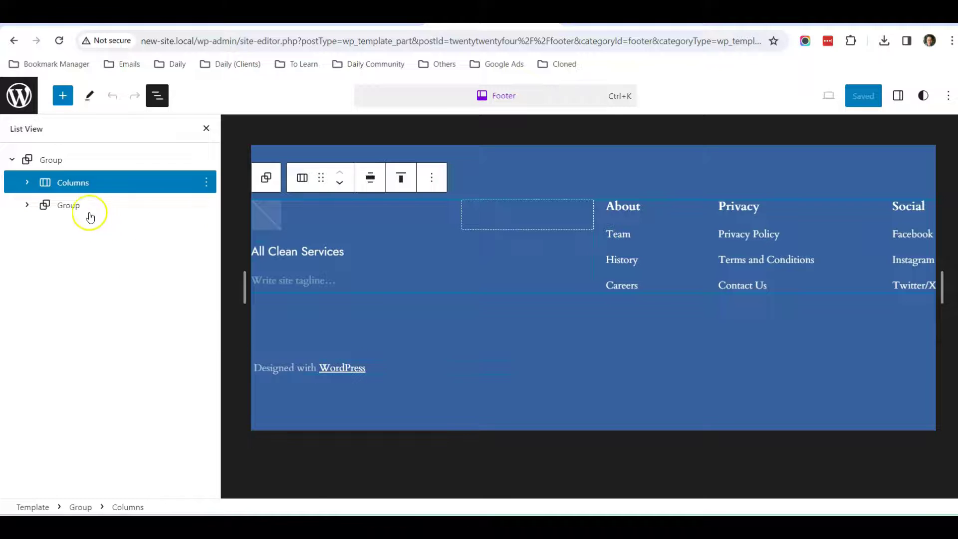
click(69, 206)
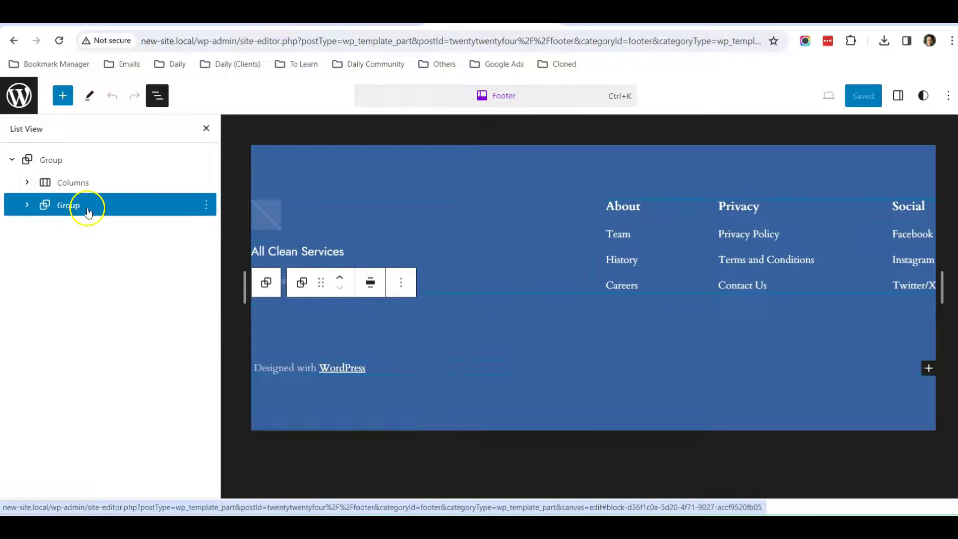
click(27, 206)
click(100, 227)
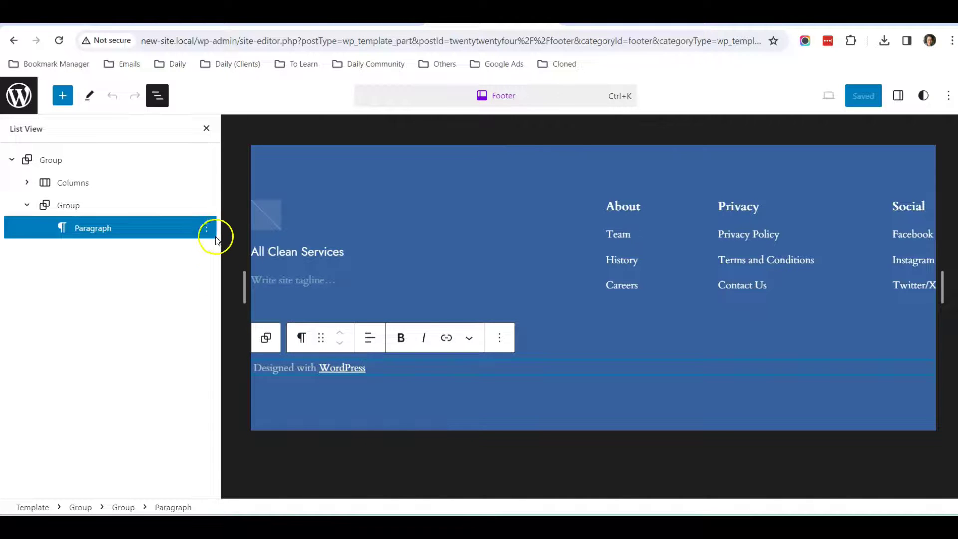
click(206, 228)
Replace the 'Designed with WordPress' credit text with 'All Clean Services 2023'.
scroll(275, 384, down, 2)
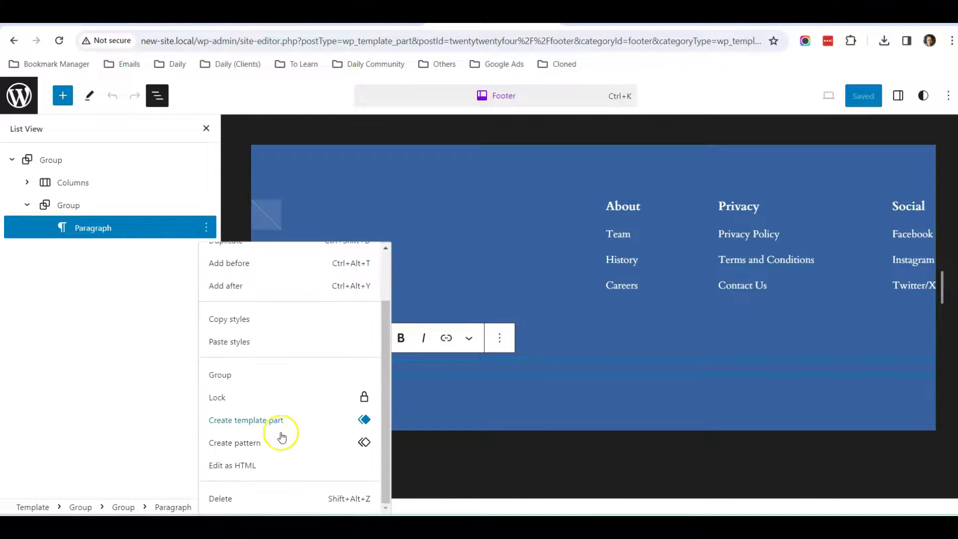
click(493, 373)
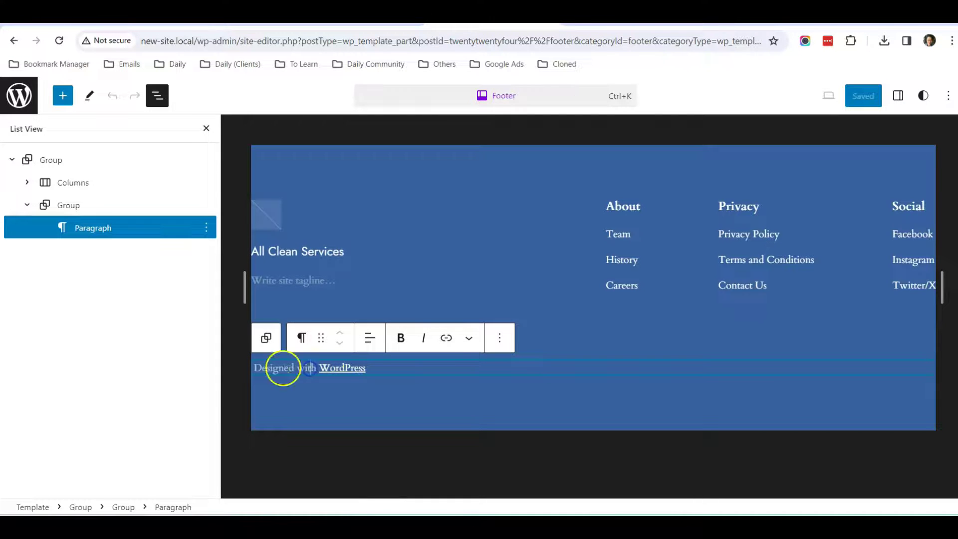
double_click(282, 367)
click(394, 371)
drag(392, 370, 257, 367)
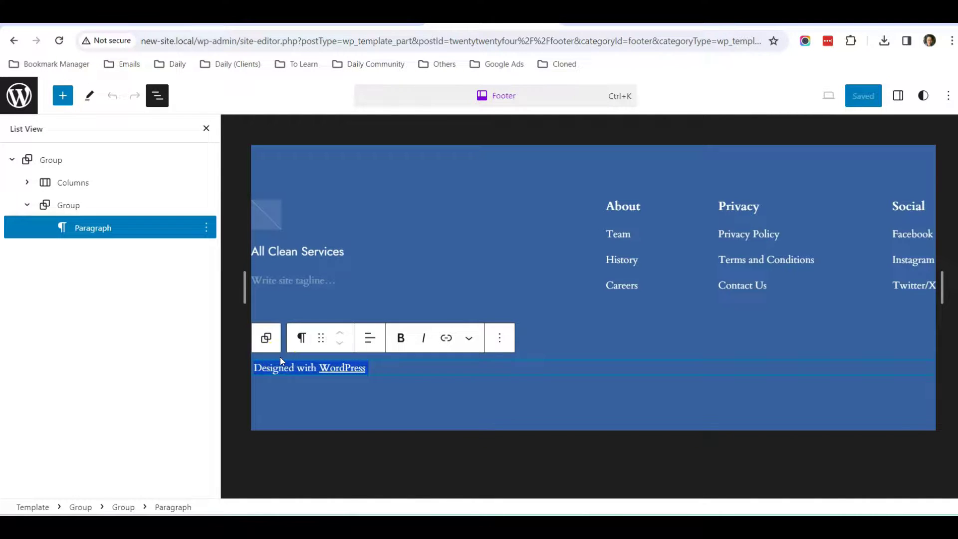
text(All)
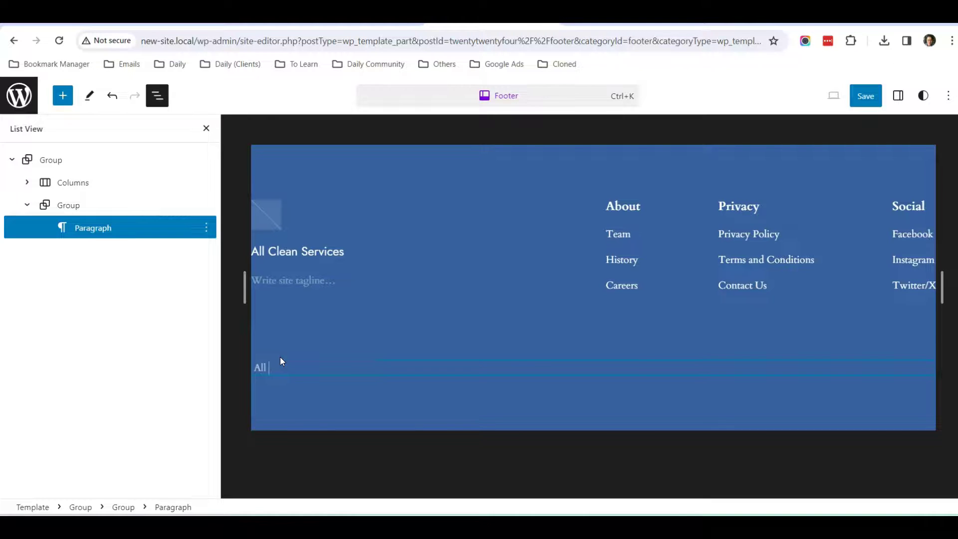
text( Clean Services 2023)
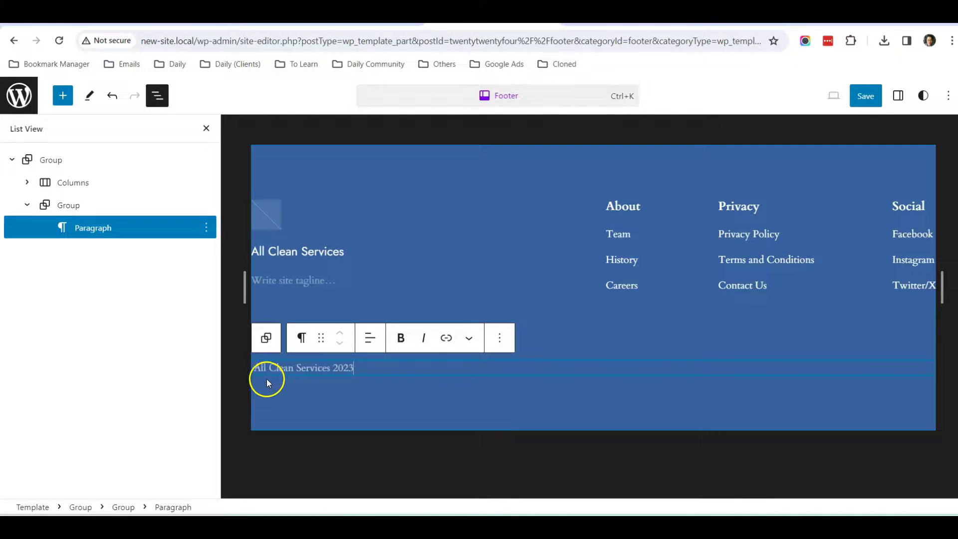
Insert a Custom HTML block after the credit paragraph via /html.
click(206, 229)
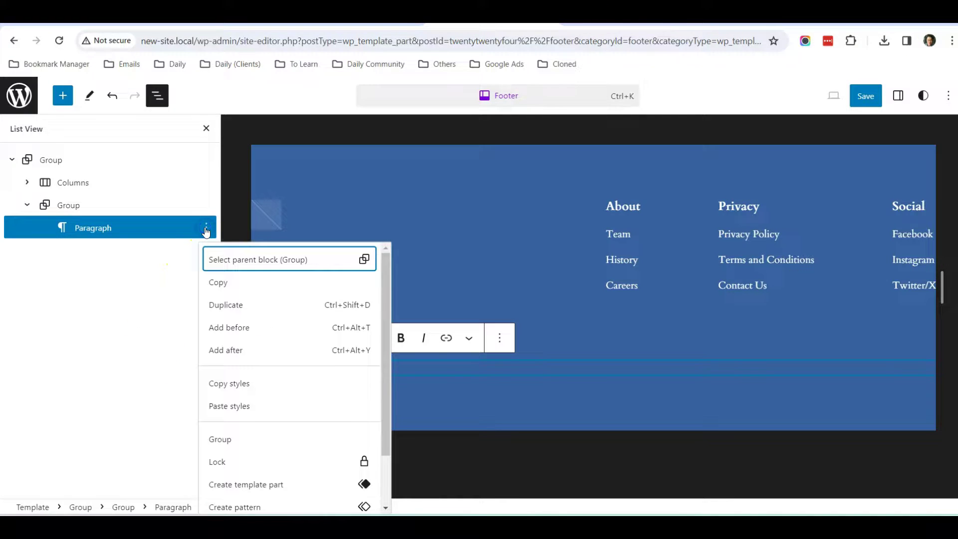
click(241, 350)
click(327, 396)
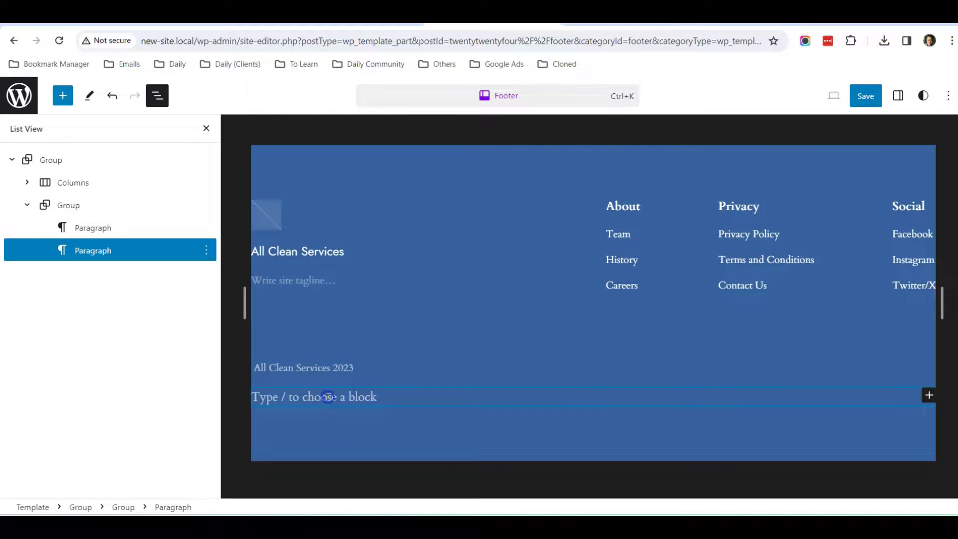
text(/html)
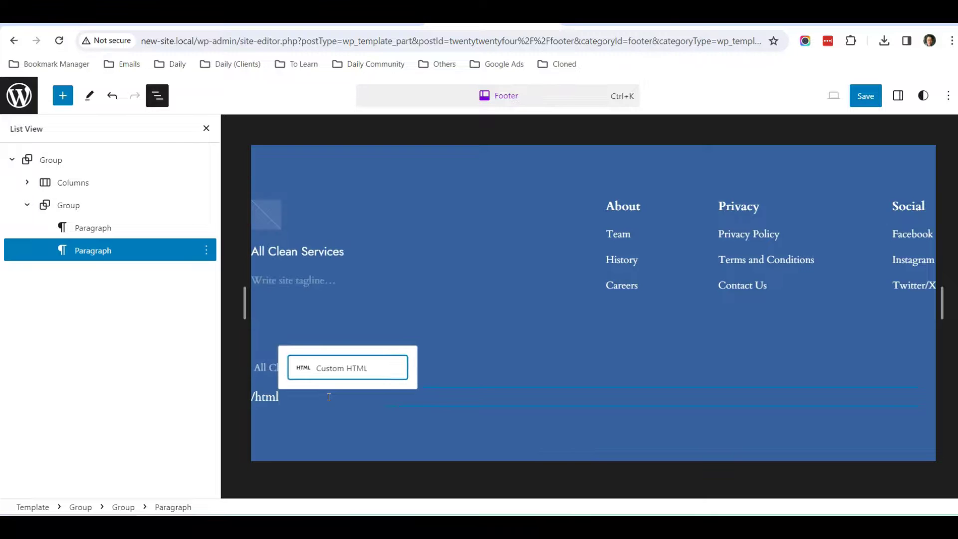
click(342, 368)
Enter 'Copyright &copy; All Clean Services 2023' in the Custom HTML block.
click(314, 401)
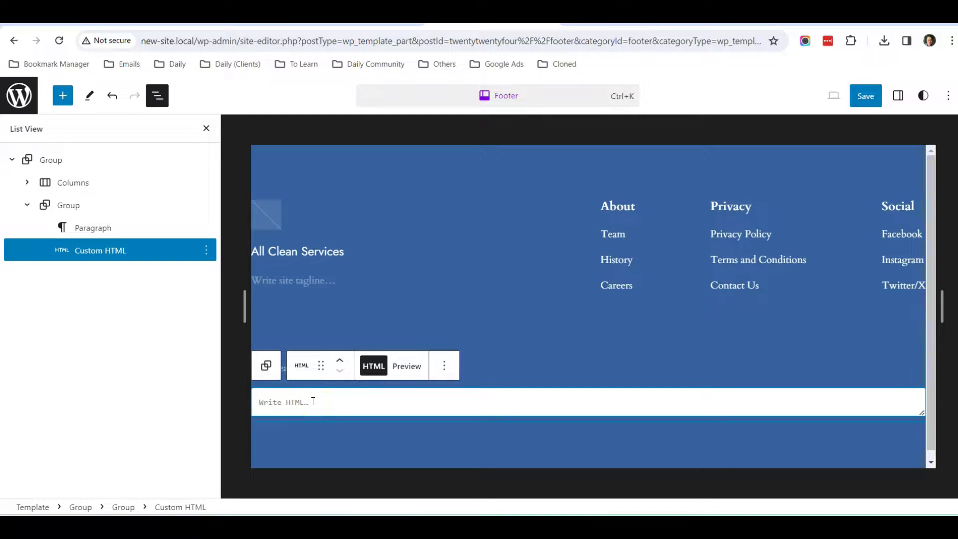
text(copy;)
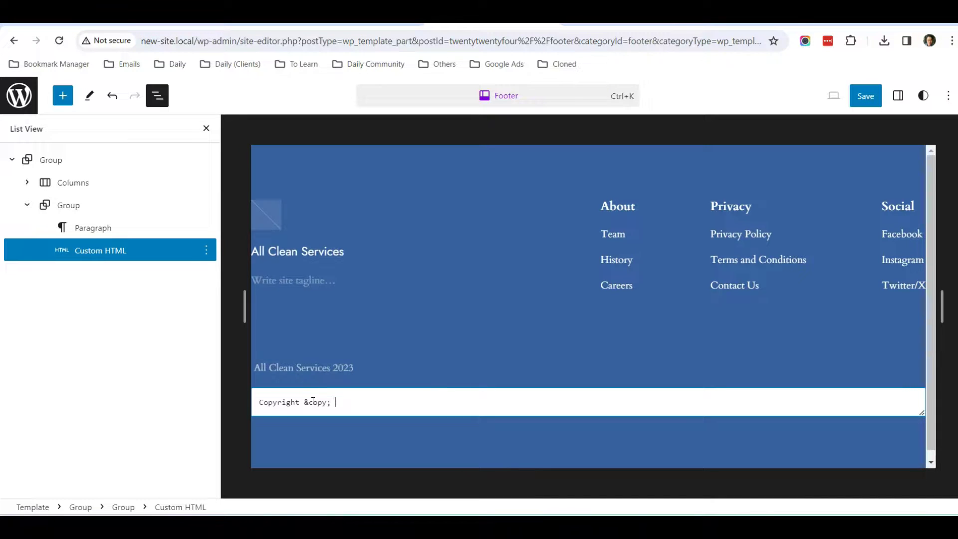
click(313, 403)
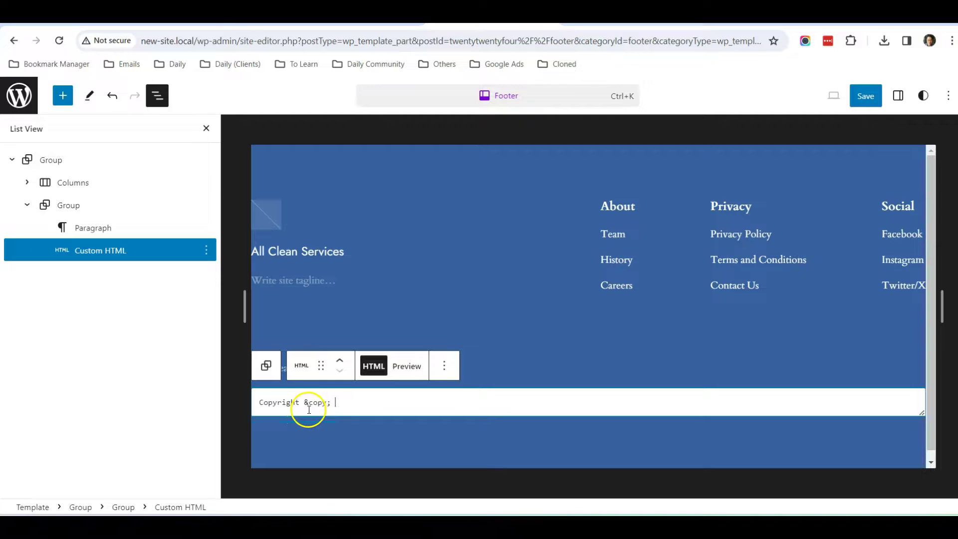
click(336, 410)
text(2023)
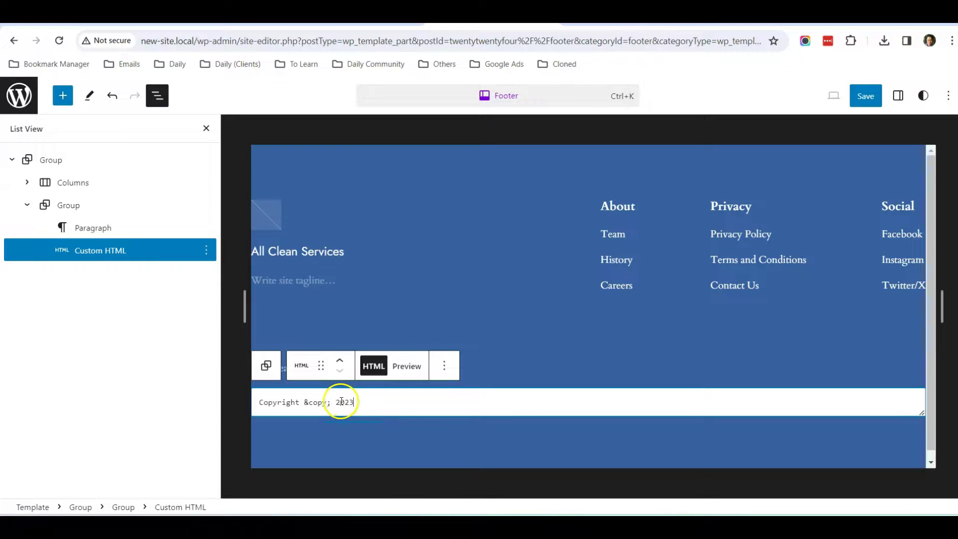
click(334, 402)
text(All Clean Services)
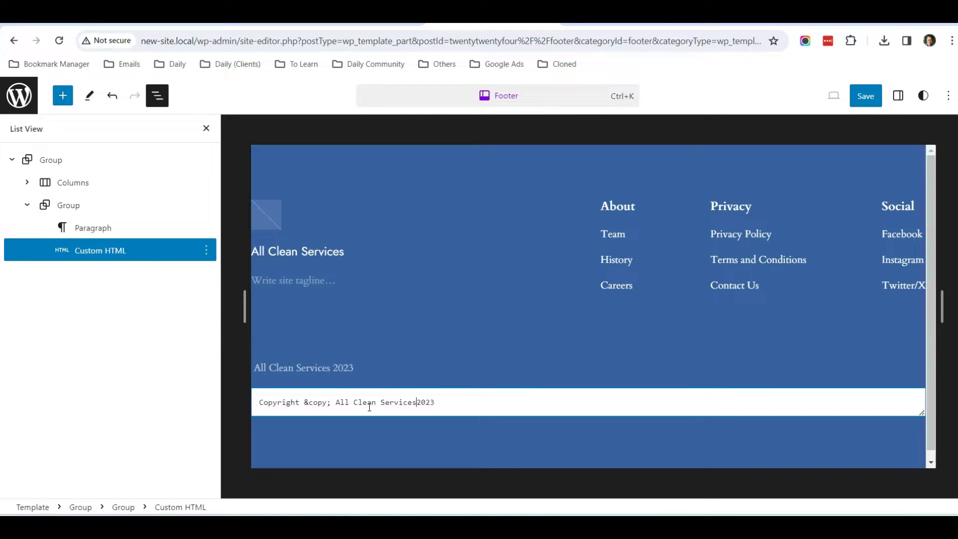
click(481, 445)
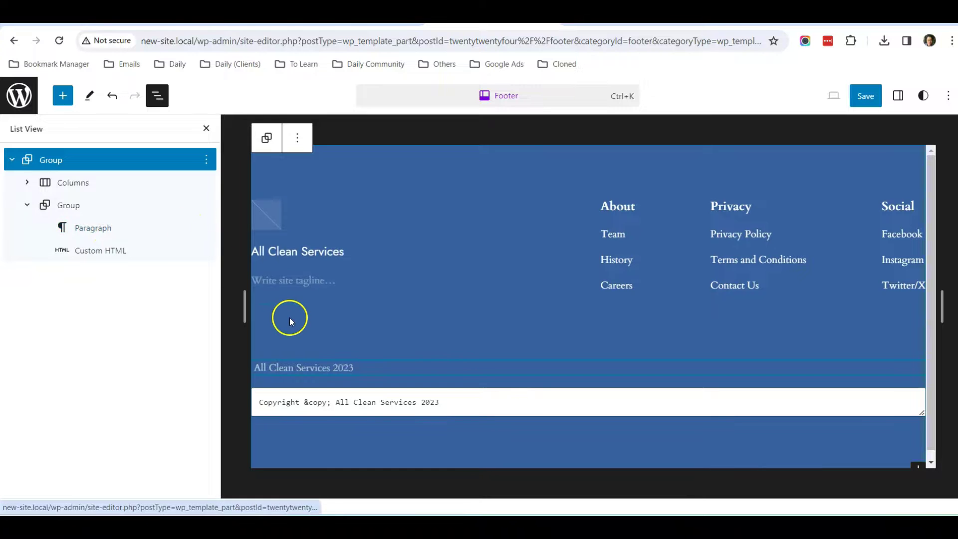
Delete the old 'All Clean Services 2023' paragraph and save the footer template.
click(149, 227)
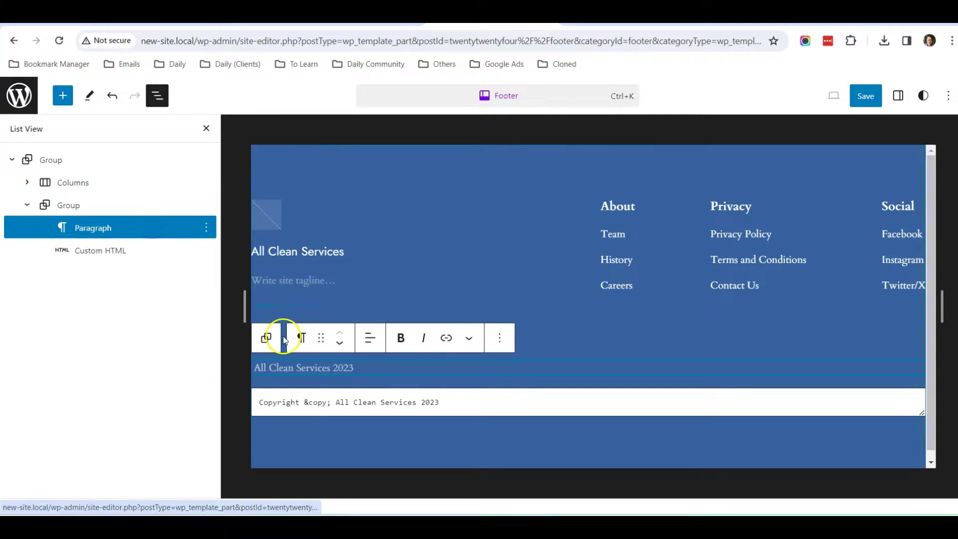
click(499, 337)
scroll(544, 296, down, 2)
scroll(544, 295, down, 1)
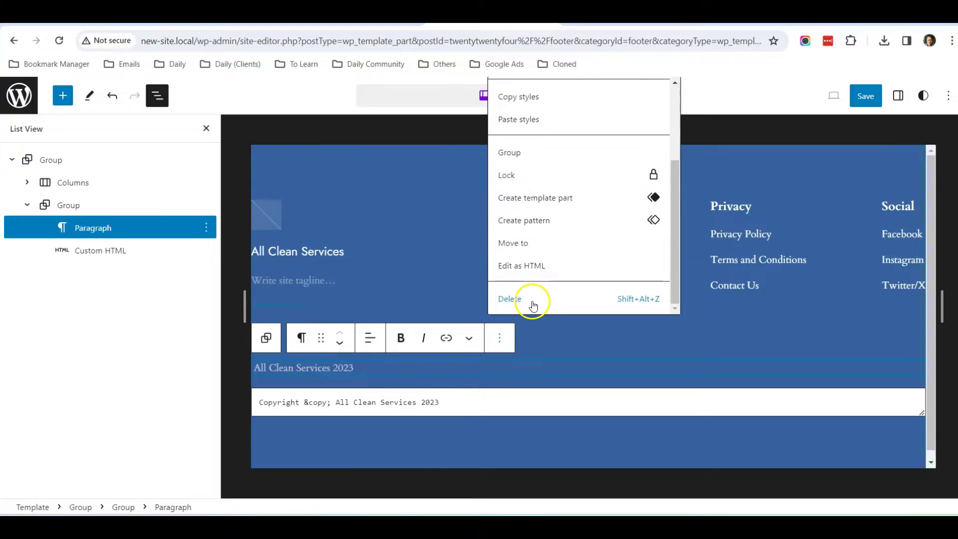
click(531, 303)
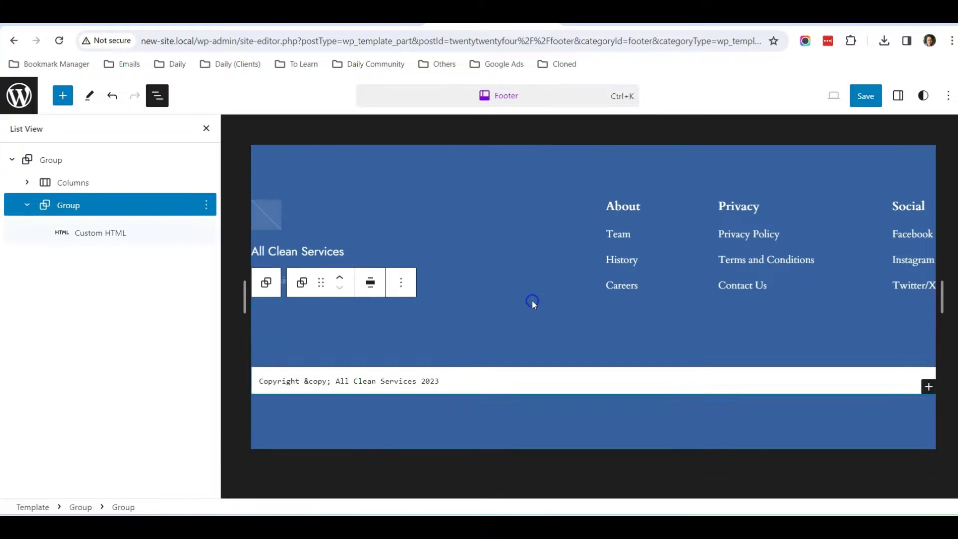
click(863, 95)
click(850, 97)
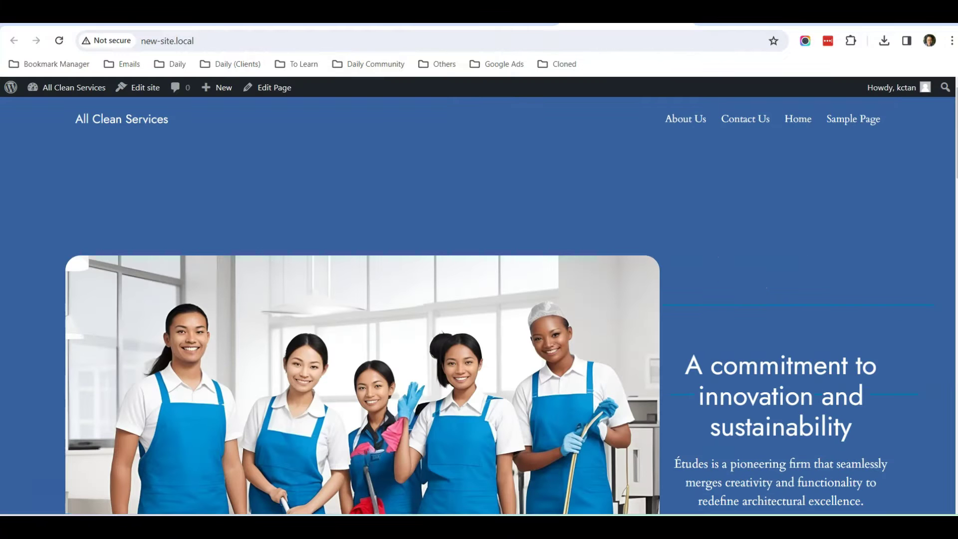
Load the live homepage and scroll down to the new copyright footer.
click(139, 123)
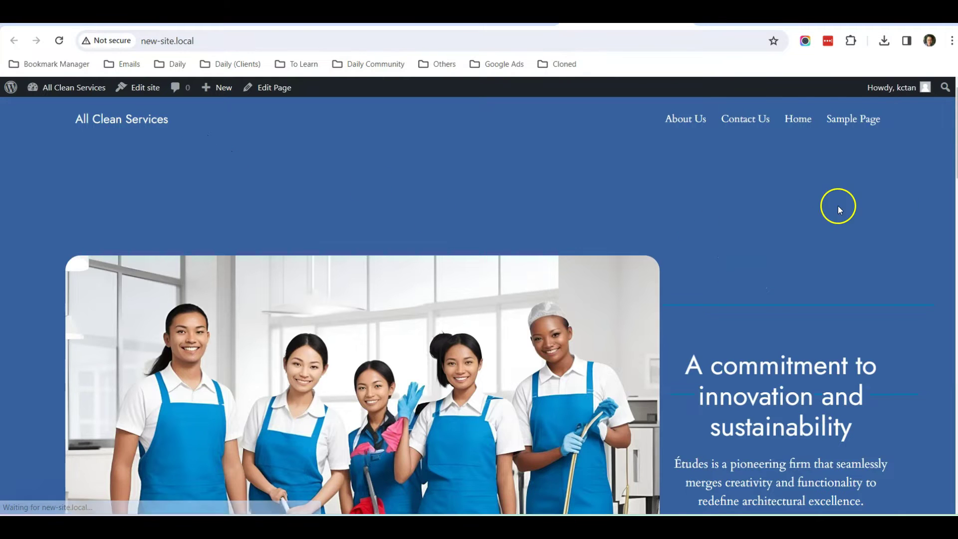
scroll(935, 190, down, 20)
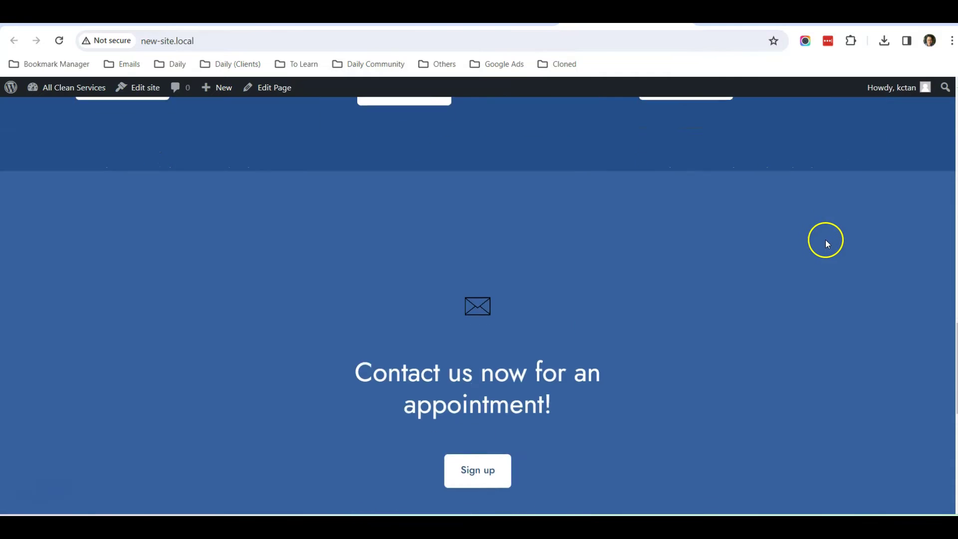